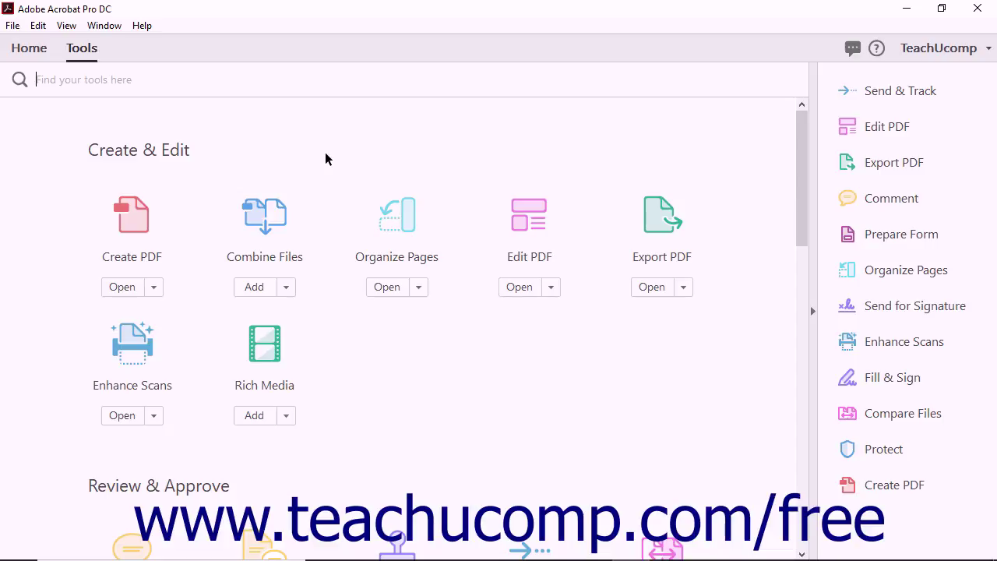
# Choose Scanner as the Create PDF source and bring up its scanner device list
pyautogui.click(133, 232)
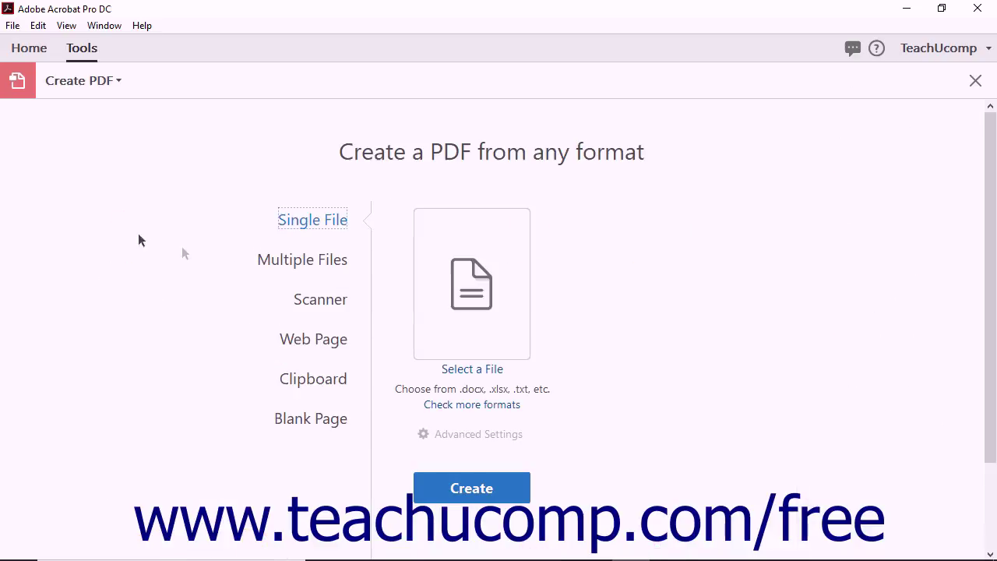
pyautogui.click(311, 299)
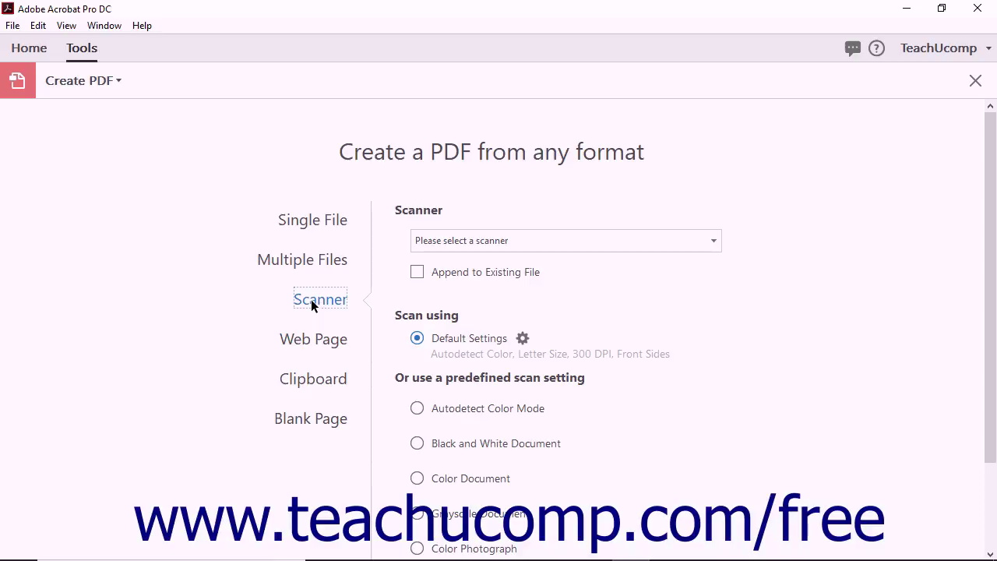
pyautogui.click(712, 240)
# Select the Prem C310,192.168.1.66 TWAIN scanner, leaving Append to Existing File unchecked
pyautogui.click(695, 277)
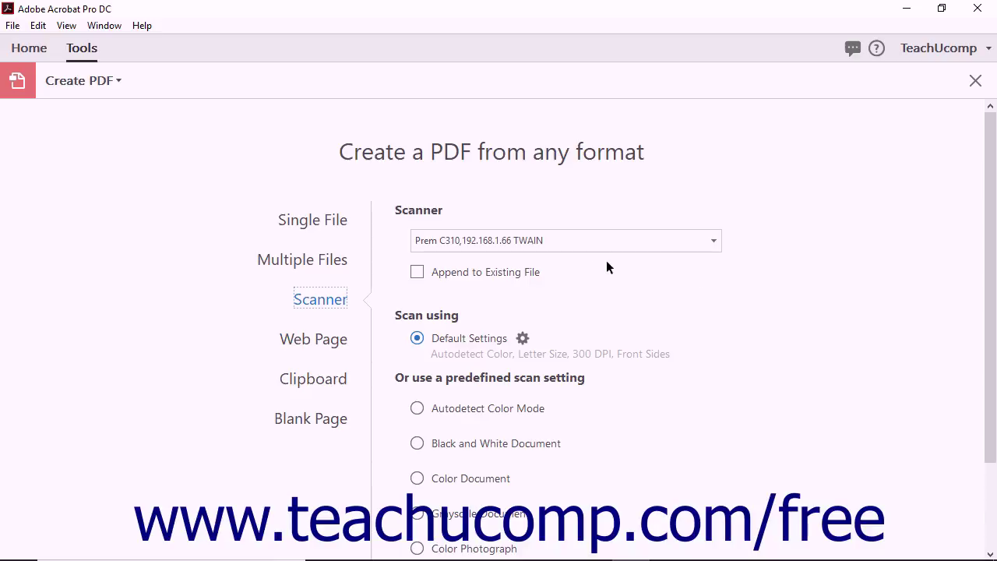
pyautogui.click(523, 273)
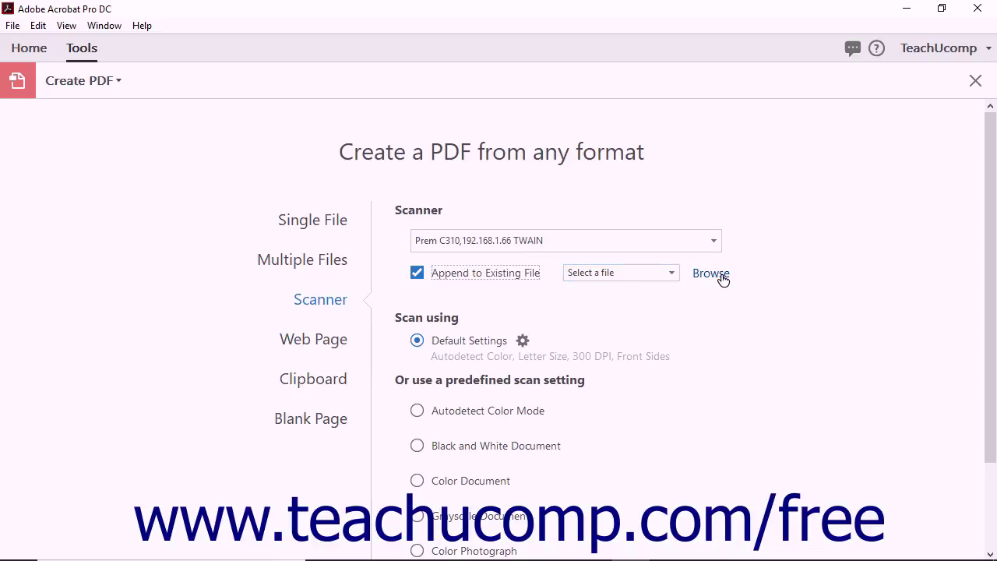
pyautogui.click(453, 274)
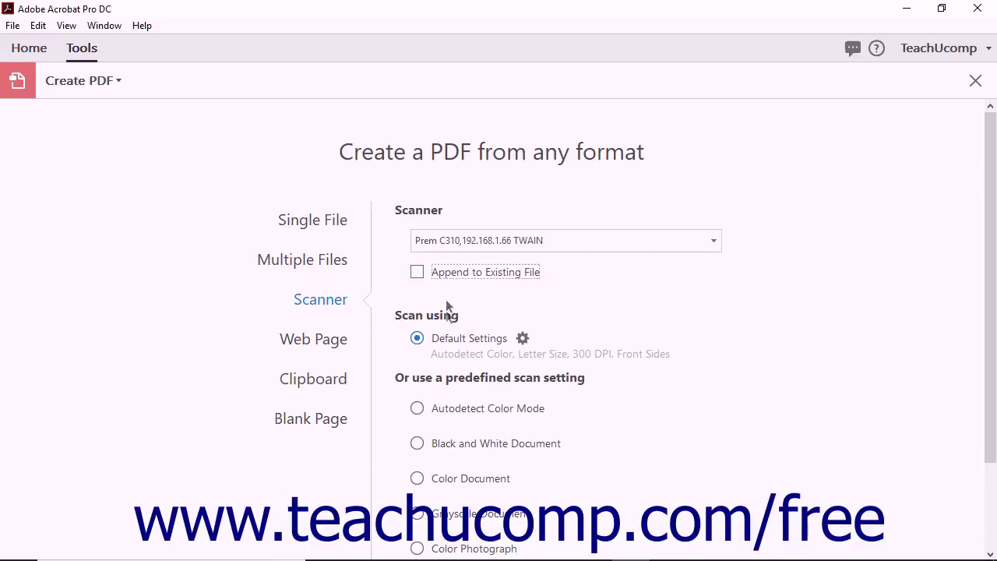
# Show the Custom Scan settings for the default scan option
pyautogui.scroll(-2, 473, 320)
pyautogui.scroll(-1, 471, 320)
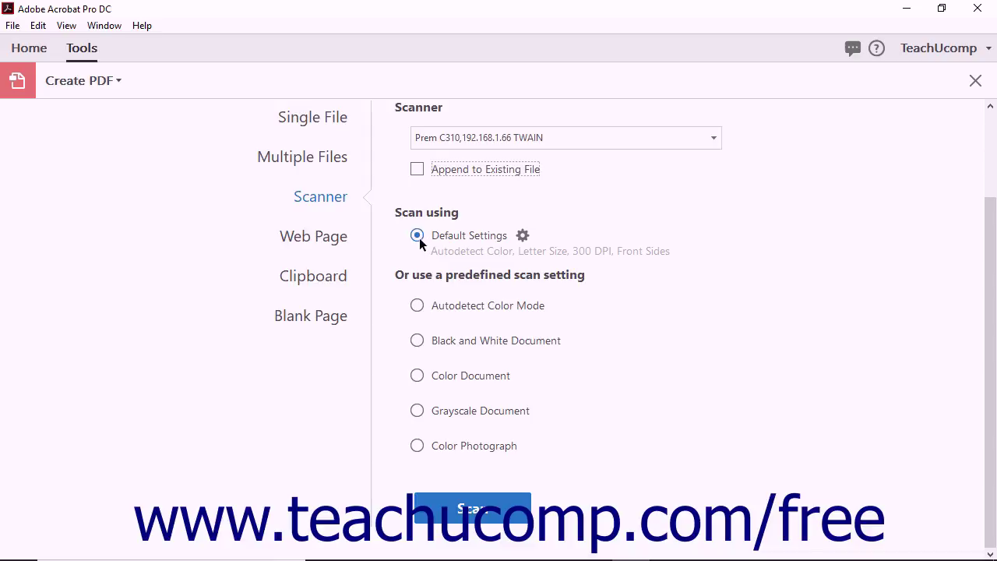
pyautogui.click(522, 235)
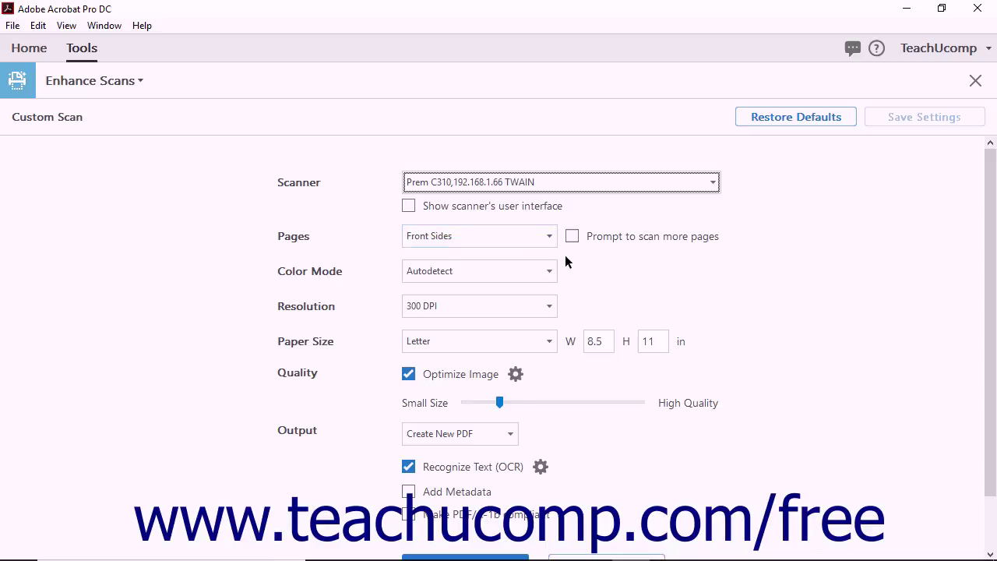
pyautogui.scroll(-2, 565, 255)
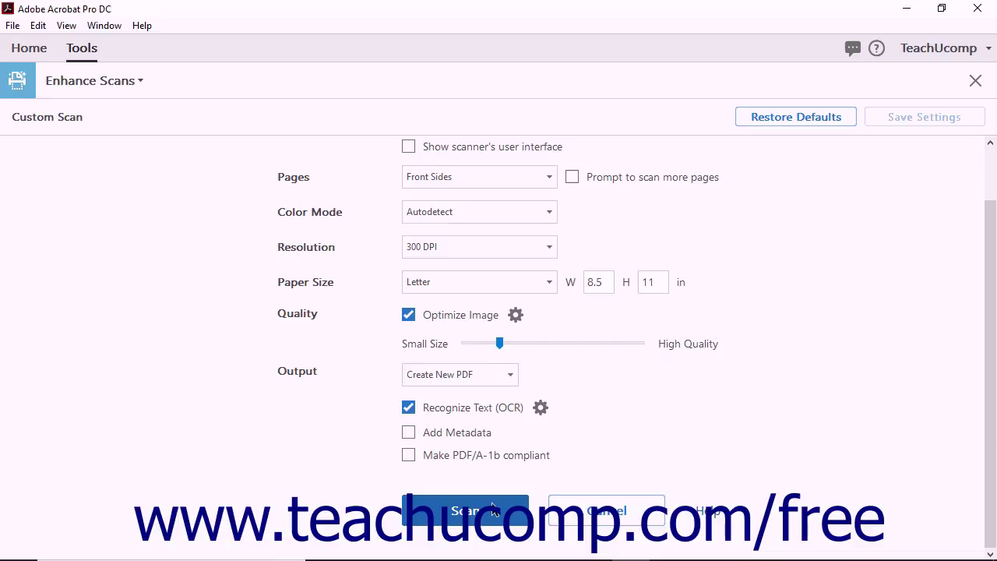
pyautogui.click(589, 511)
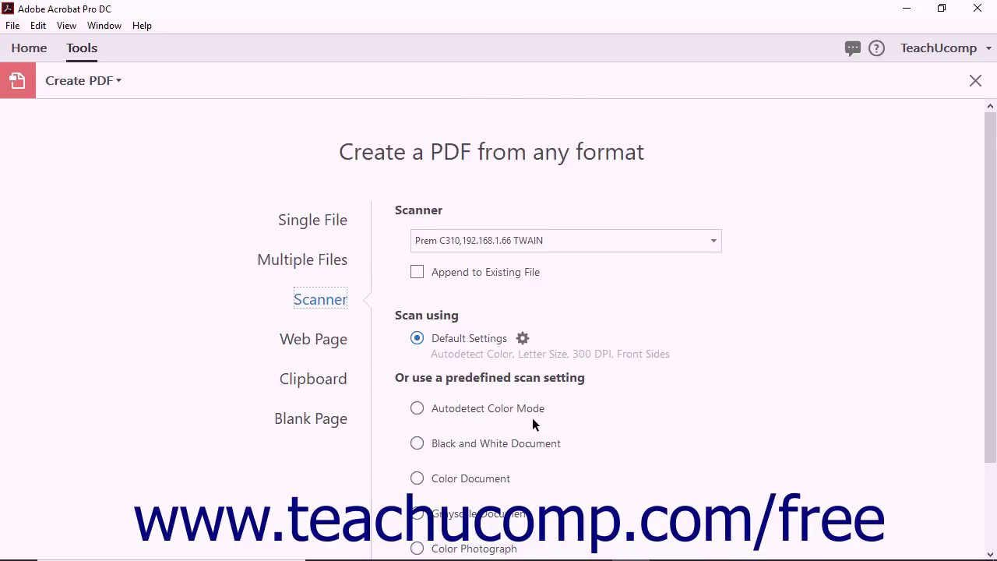
# Select the Color Photograph predefined scan setting
pyautogui.scroll(-2, 533, 418)
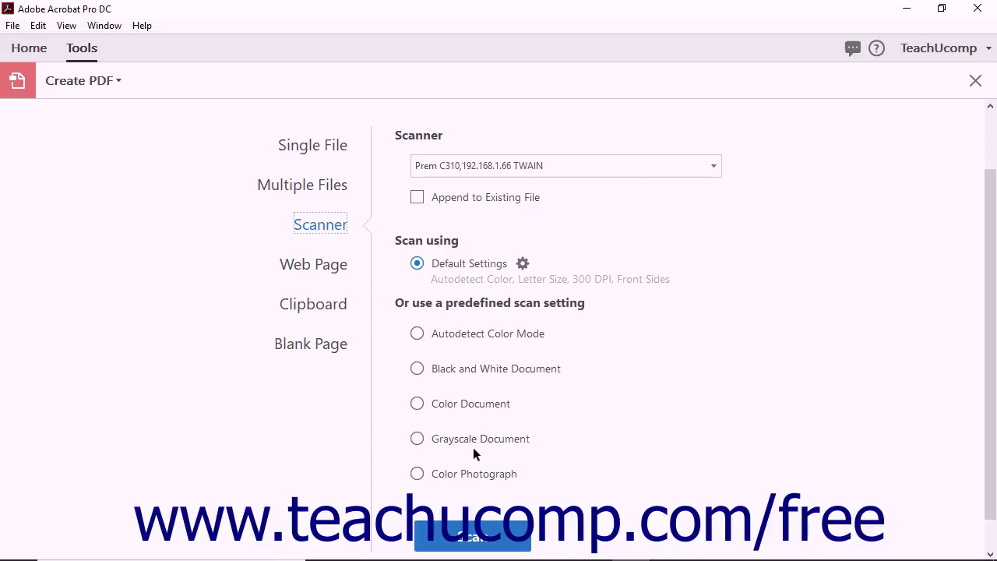
pyautogui.click(416, 476)
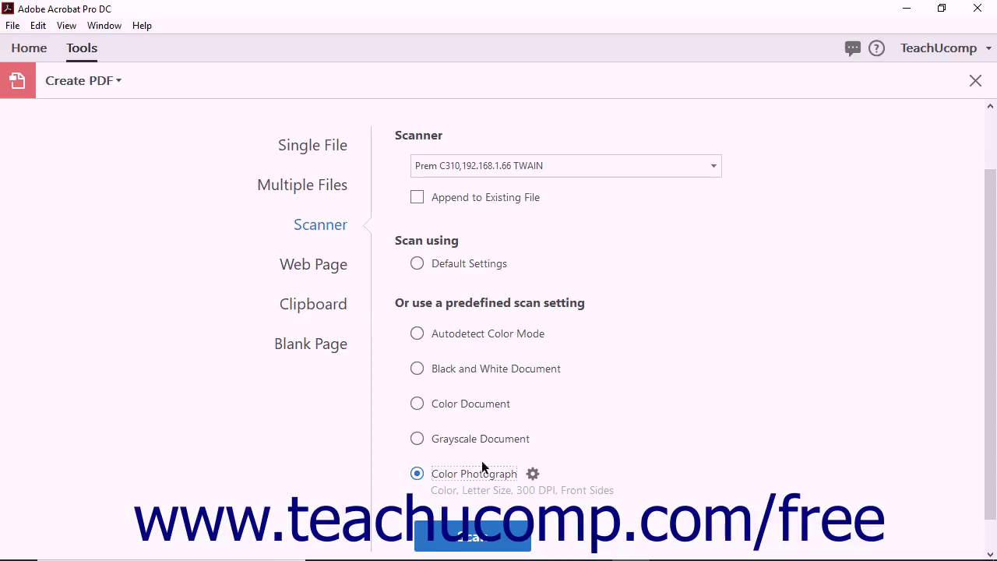
pyautogui.click(532, 473)
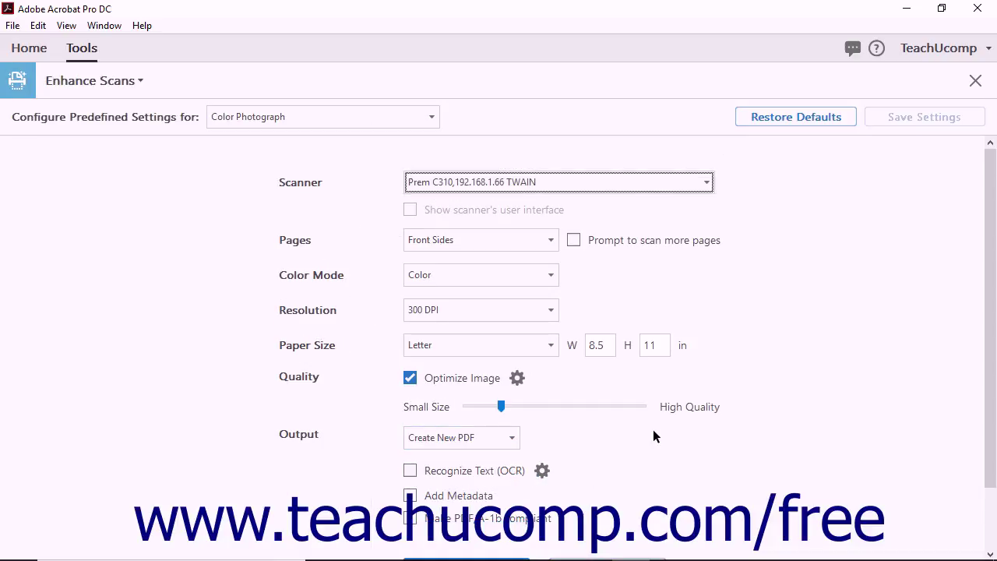
pyautogui.scroll(-2, 653, 437)
pyautogui.click(651, 514)
pyautogui.scroll(-1, 563, 489)
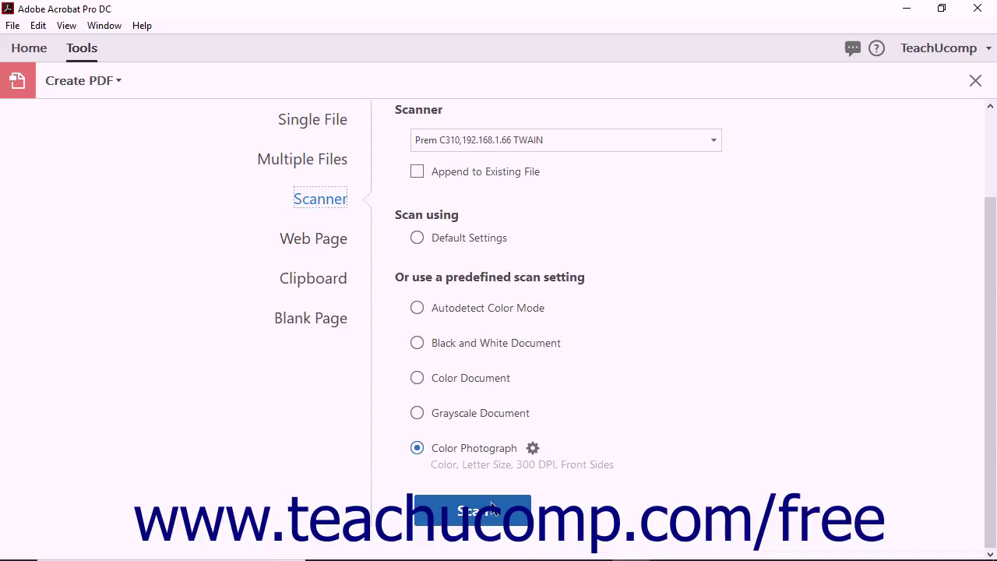
# Scan the beach photograph page into a new untitled PDF with the Color Photograph preset
pyautogui.click(491, 507)
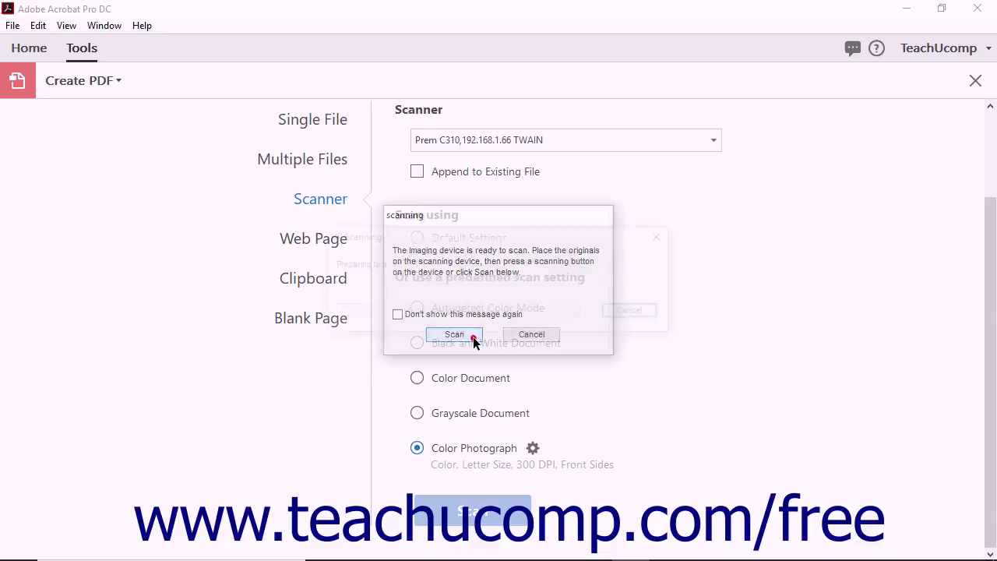
pyautogui.click(472, 337)
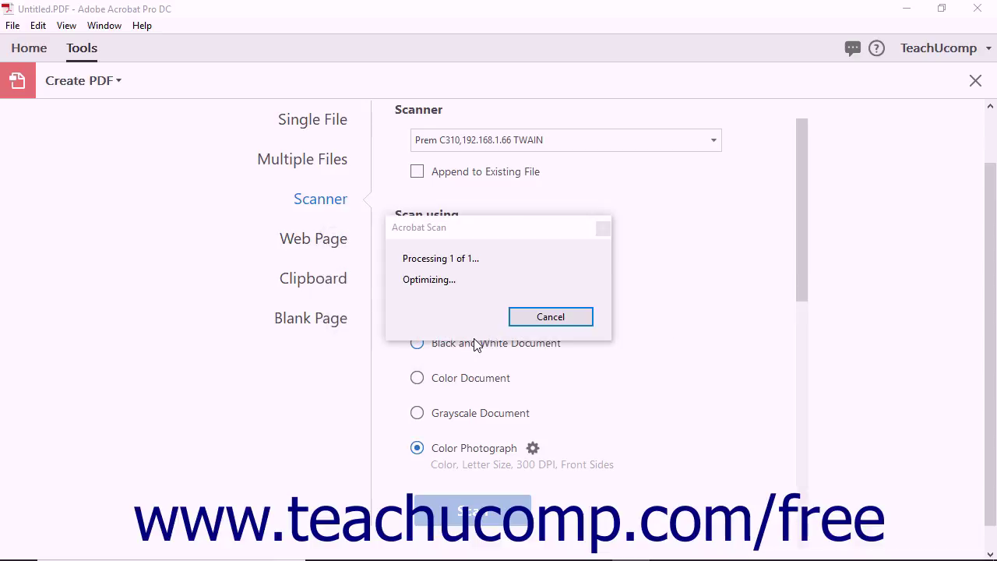